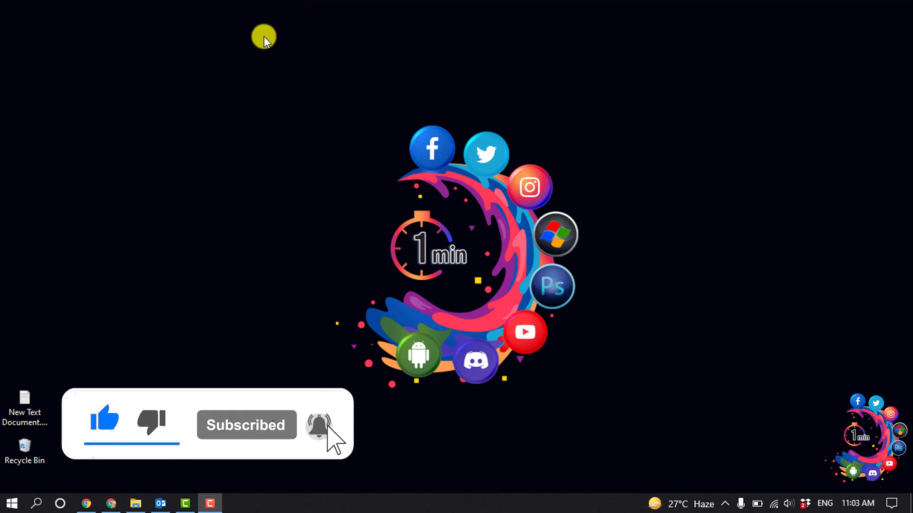
# Restore Outlook from the taskbar so its Inbox is showing
pyautogui.click(156, 503)
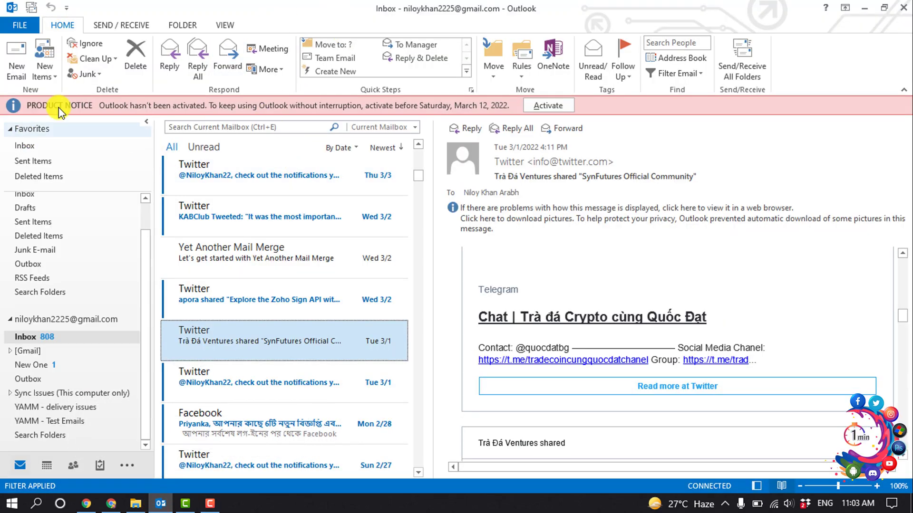
# Start Add Account from the File view with manual setup and the POP or IMAP service type
pyautogui.click(15, 28)
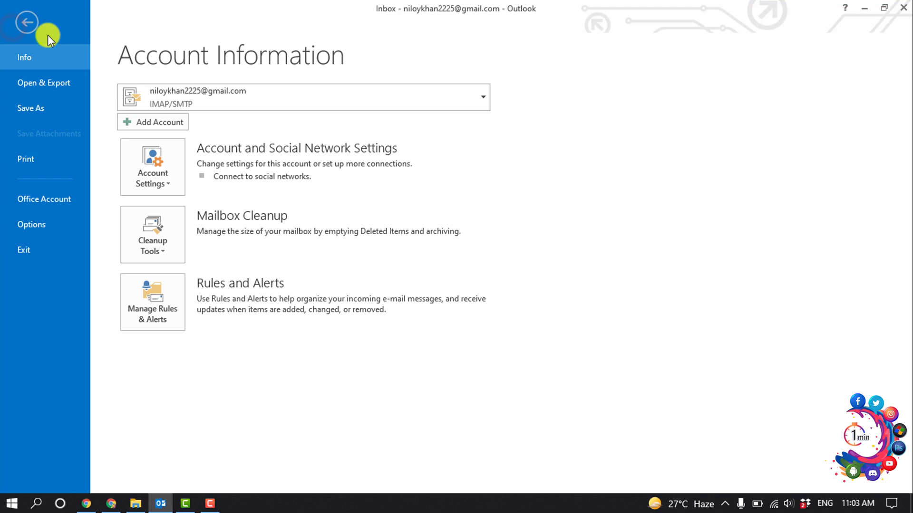
pyautogui.click(167, 124)
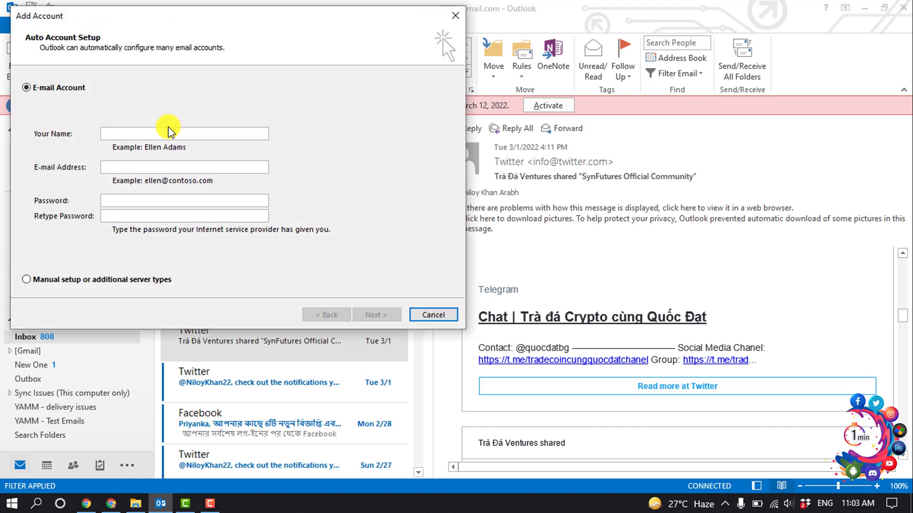
pyautogui.click(27, 280)
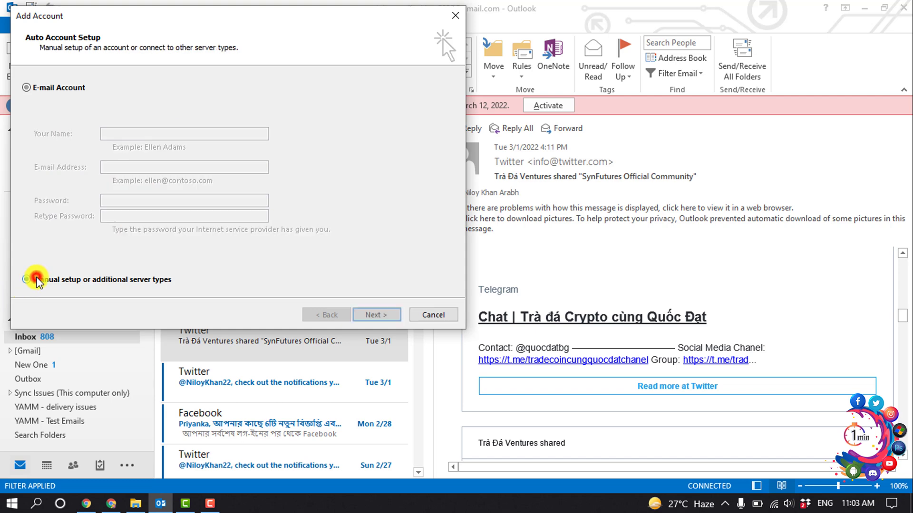
pyautogui.click(378, 316)
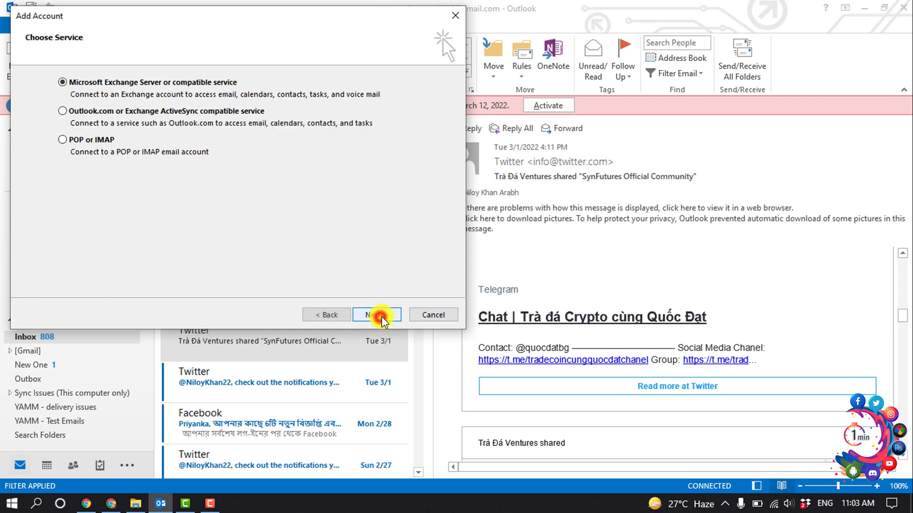
pyautogui.click(63, 140)
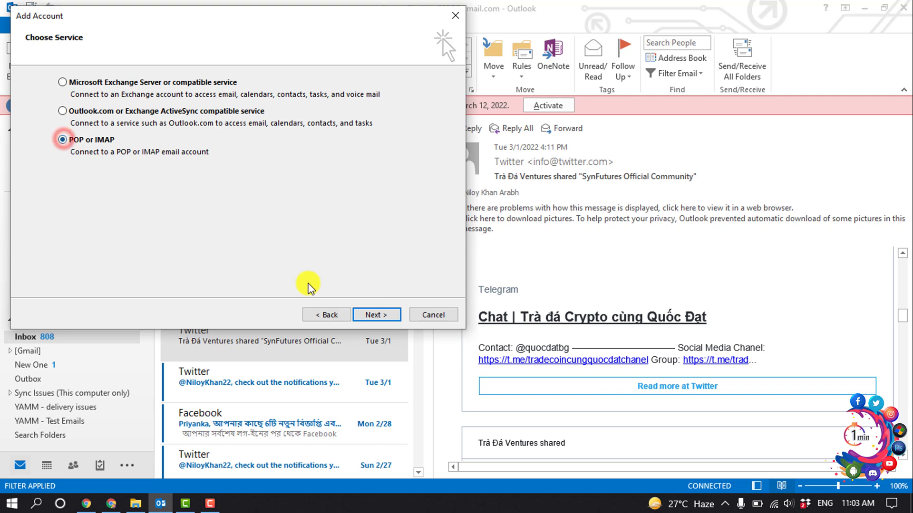
# Enter the display name and Gmail address, and switch Account Type from POP3 to IMAP
pyautogui.click(376, 315)
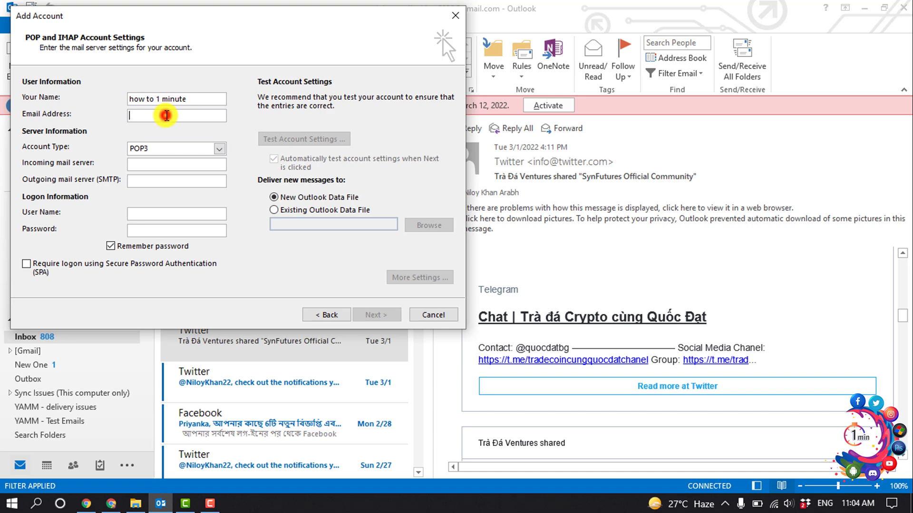
pyautogui.hotkey('ctrl', 'v')
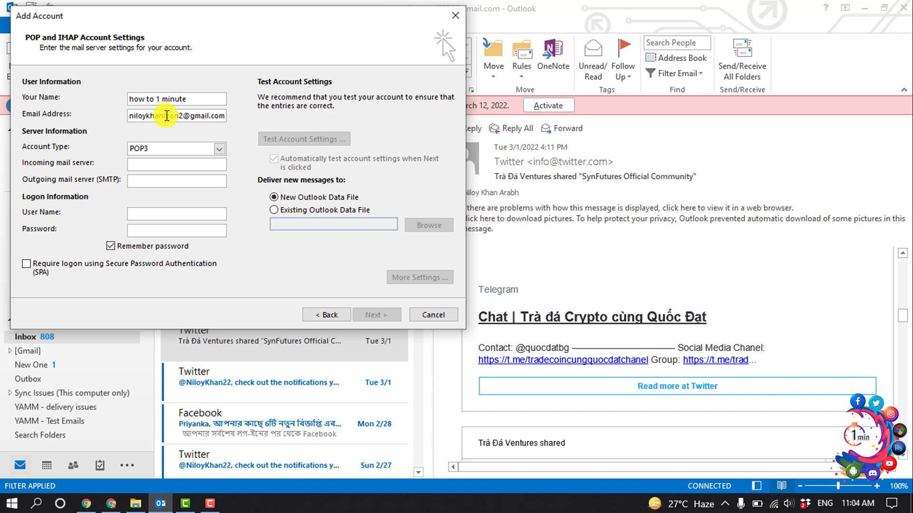
pyautogui.click(219, 149)
pyautogui.click(160, 170)
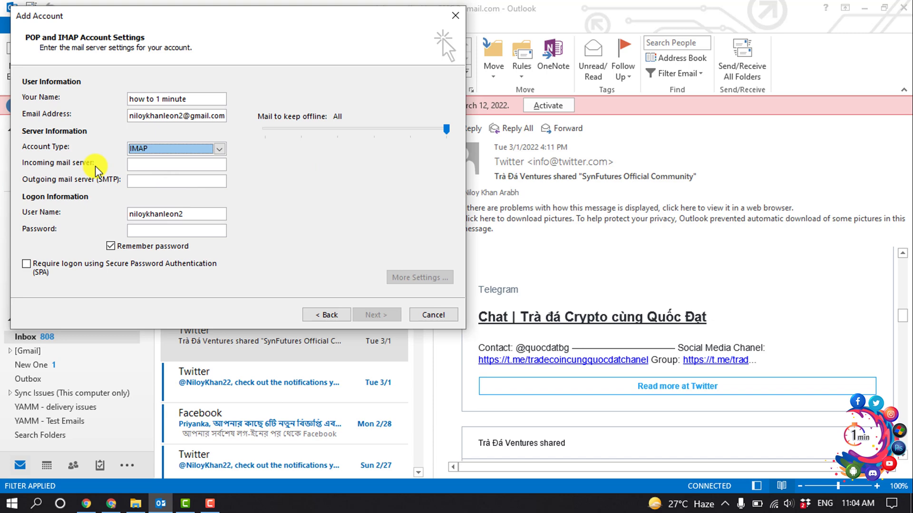
pyautogui.click(143, 164)
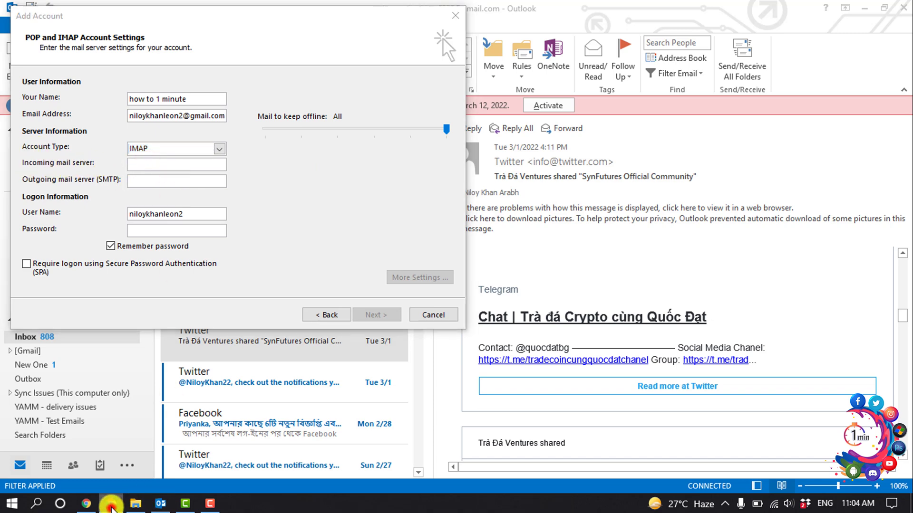
pyautogui.click(111, 503)
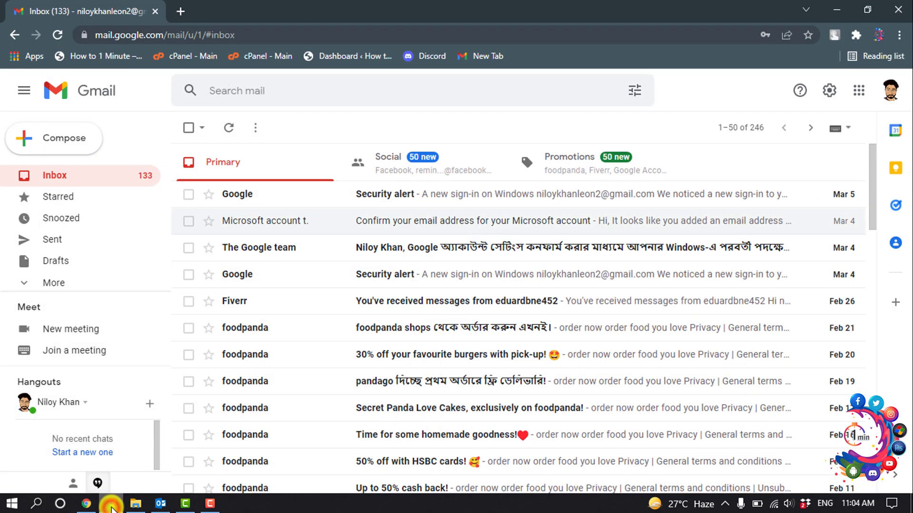
# Open Gmail's Forwarding and POP/IMAP settings and expand the help article's Step 2 server table
pyautogui.click(830, 92)
pyautogui.click(775, 161)
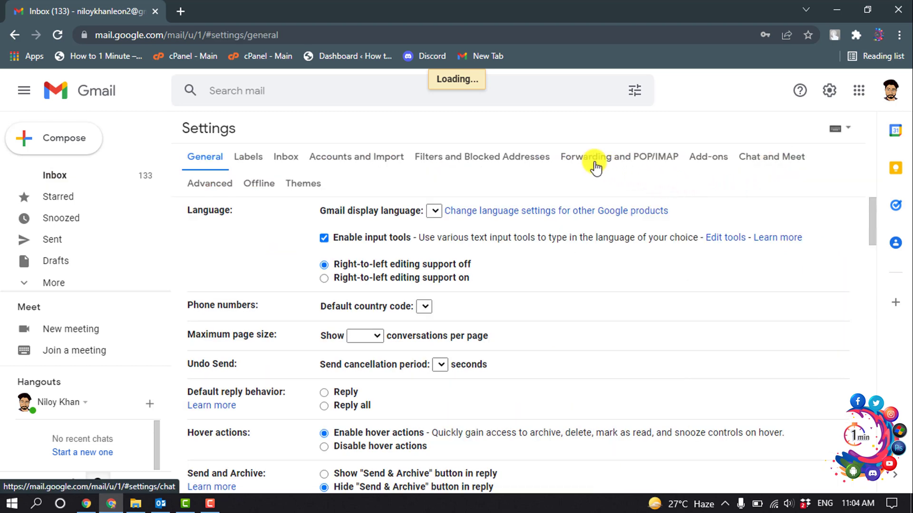
pyautogui.click(636, 164)
pyautogui.scroll(-2, 537, 242)
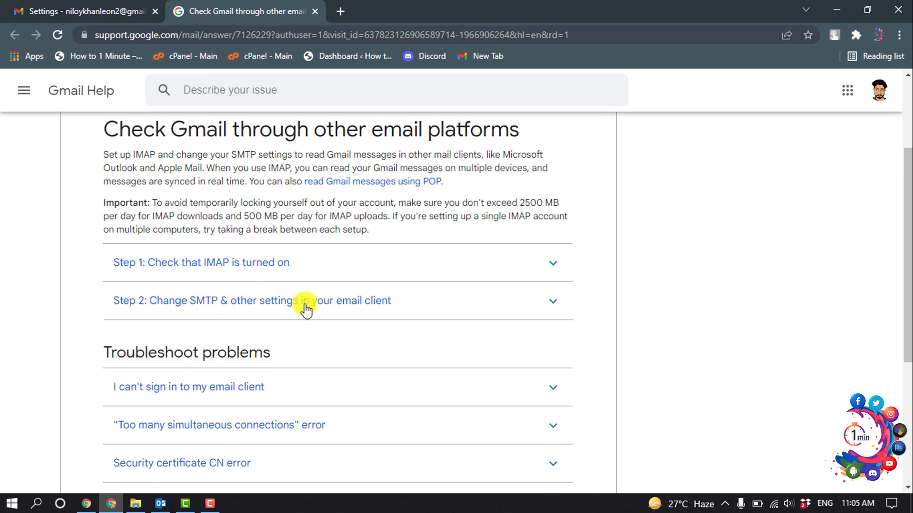
pyautogui.click(338, 309)
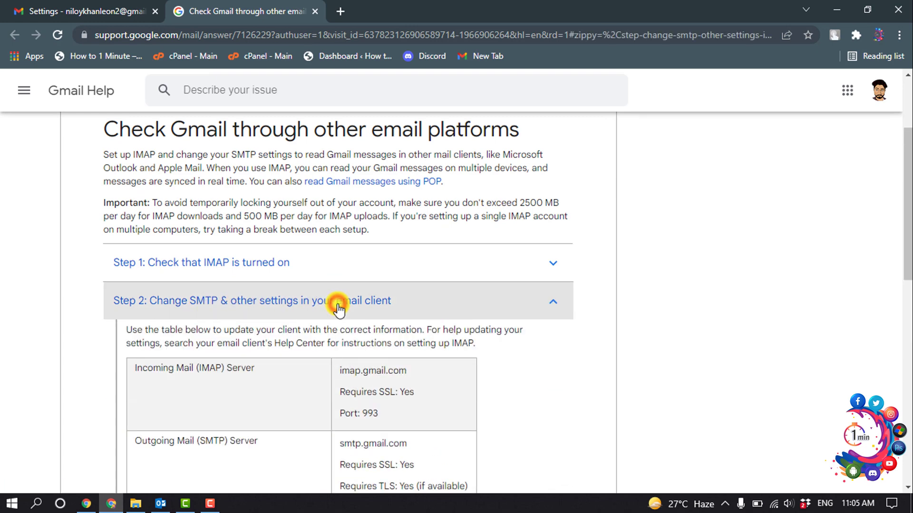
pyautogui.scroll(-4, 336, 306)
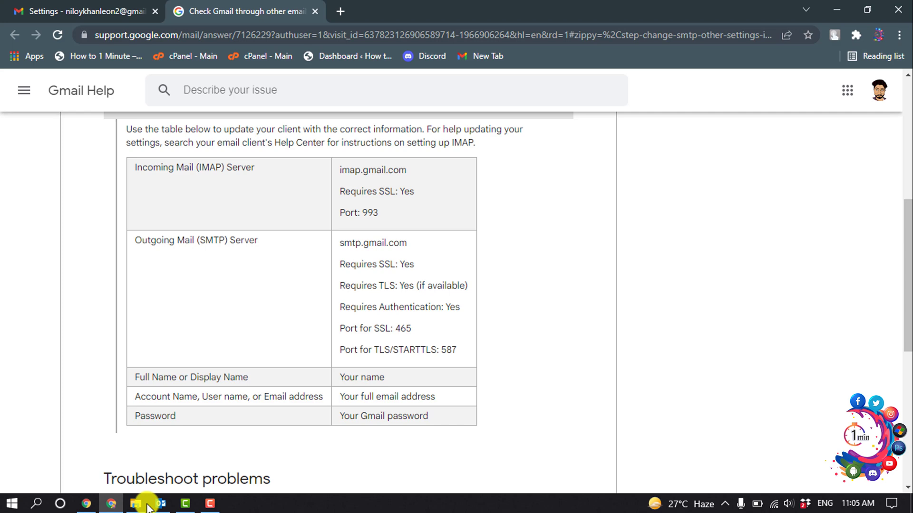
pyautogui.click(156, 504)
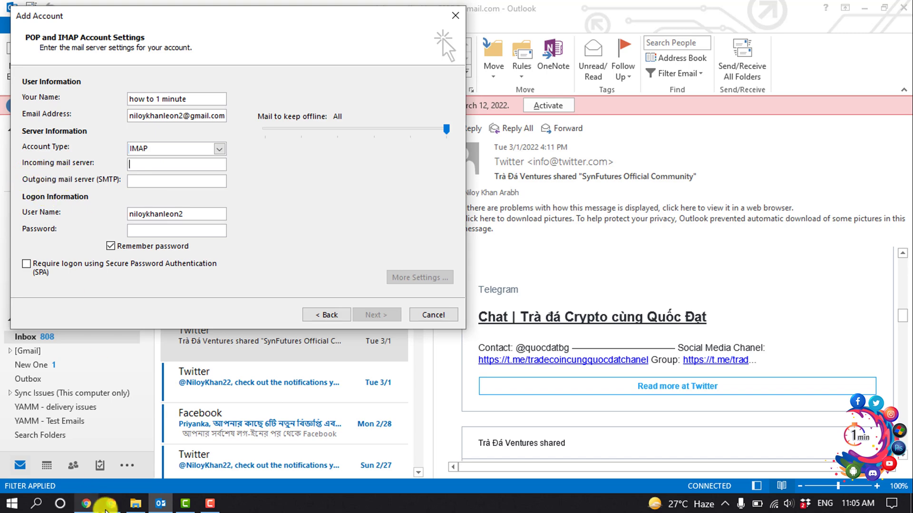
# Copy imap.gmail.com from Gmail's help table into Outlook's incoming mail server field
pyautogui.click(111, 503)
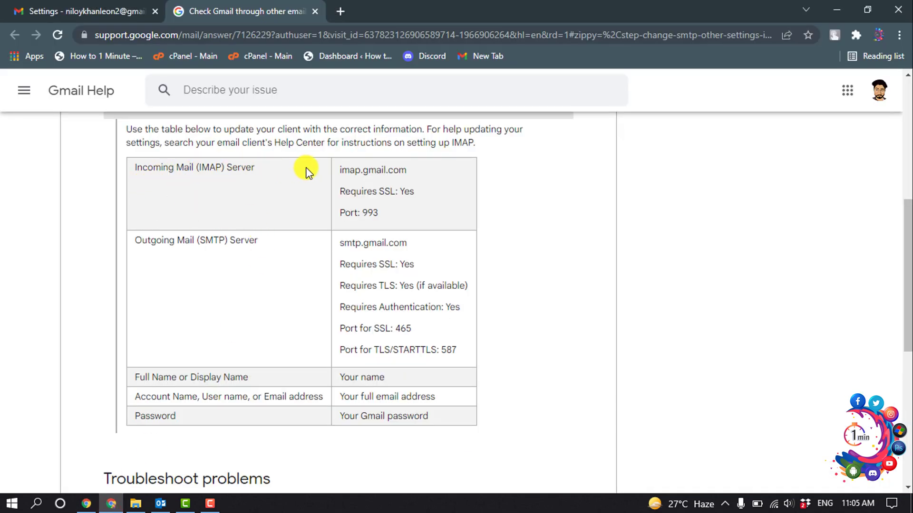
pyautogui.moveTo(337, 170); pyautogui.dragTo(407, 171)
pyautogui.rightClick(407, 172)
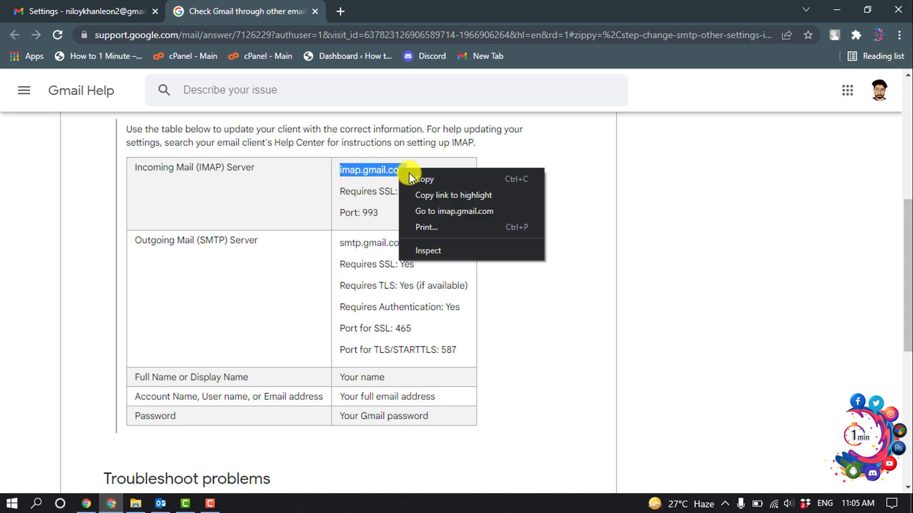
pyautogui.click(413, 178)
pyautogui.click(161, 503)
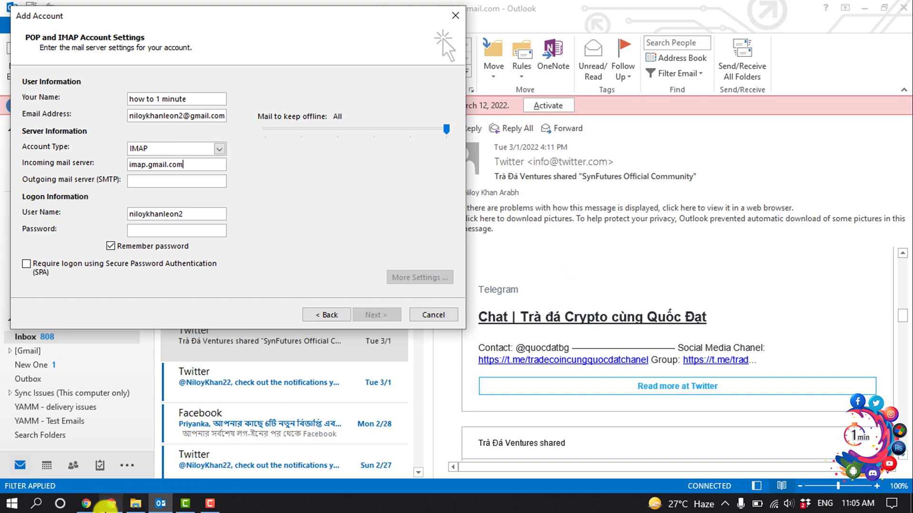
# Copy smtp.gmail.com from the help table into the Outgoing mail server field
pyautogui.click(109, 505)
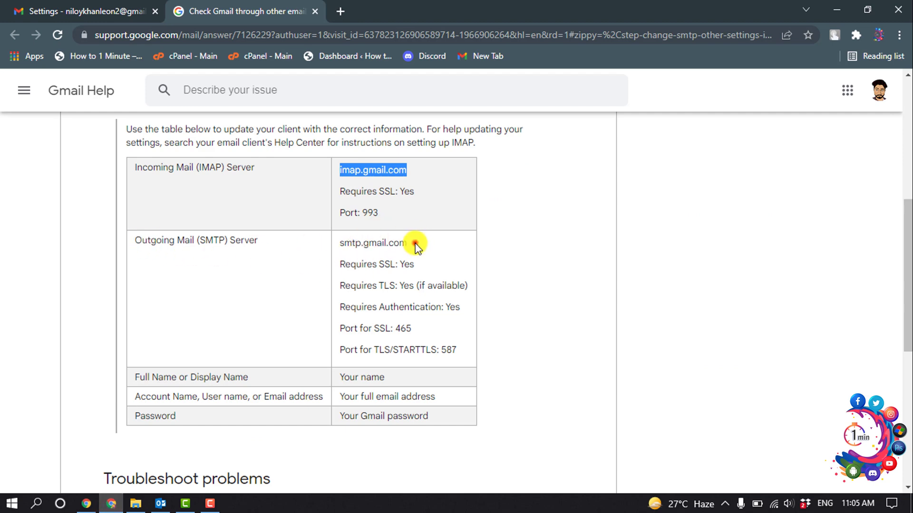
pyautogui.moveTo(415, 244); pyautogui.dragTo(340, 243)
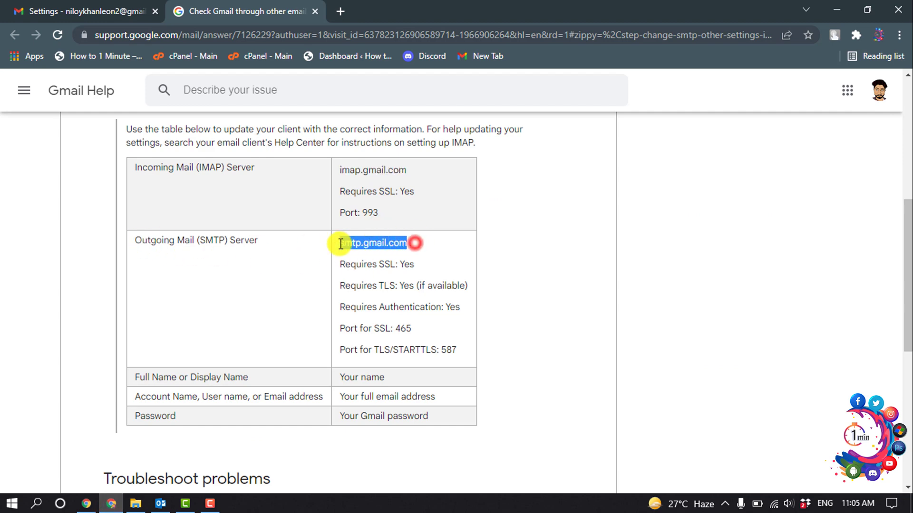
pyautogui.click(154, 508)
pyautogui.click(163, 180)
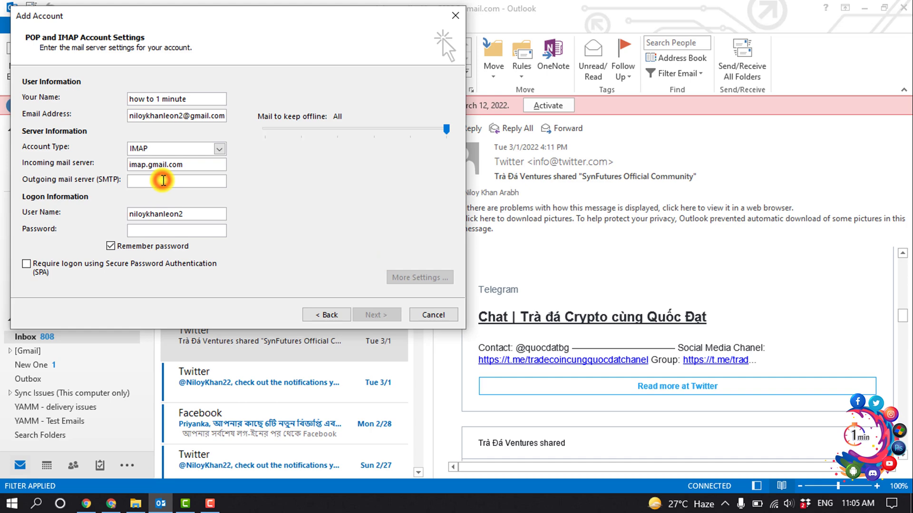
pyautogui.hotkey('ctrl', 'v')
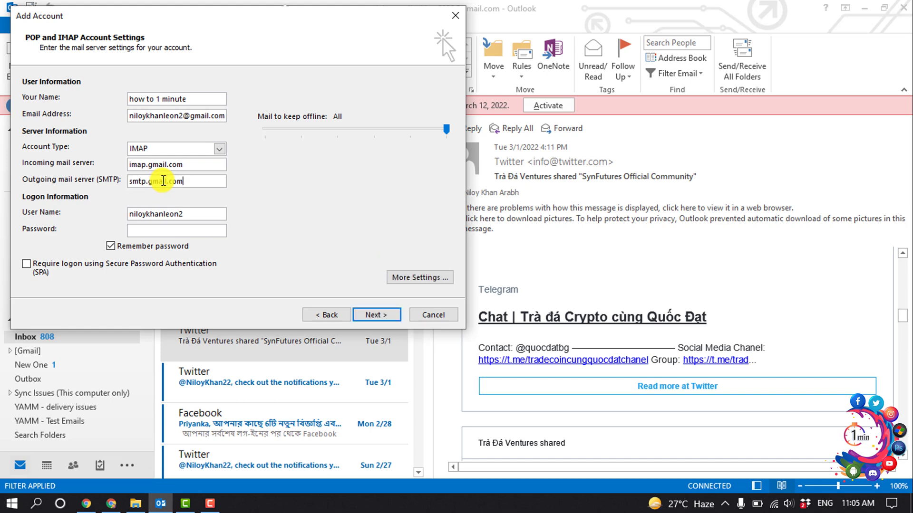
pyautogui.click(148, 230)
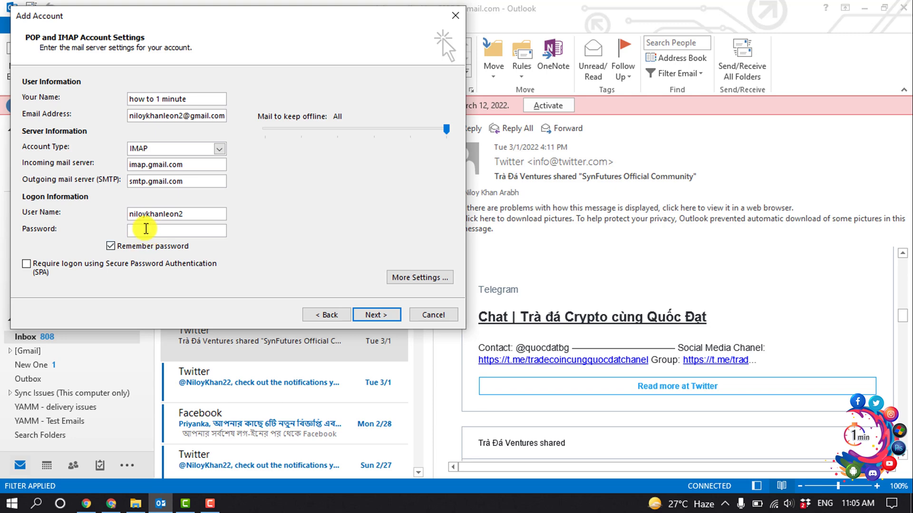
# In More Settings, require outgoing server (SMTP) authentication using the incoming server's credentials
pyautogui.click(411, 281)
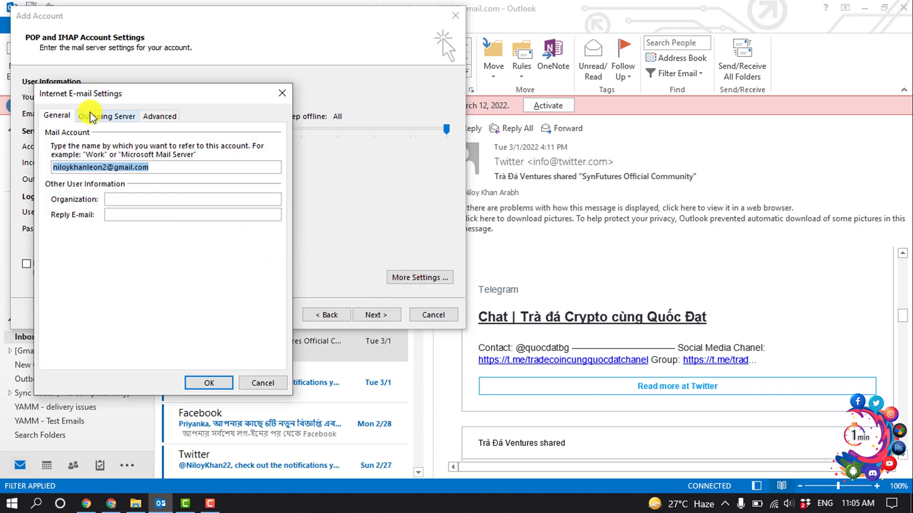
pyautogui.click(109, 116)
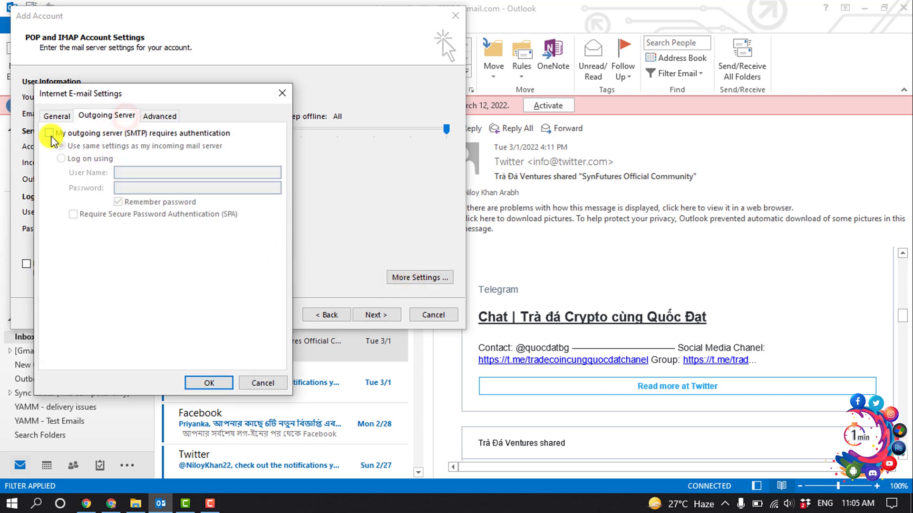
pyautogui.click(50, 134)
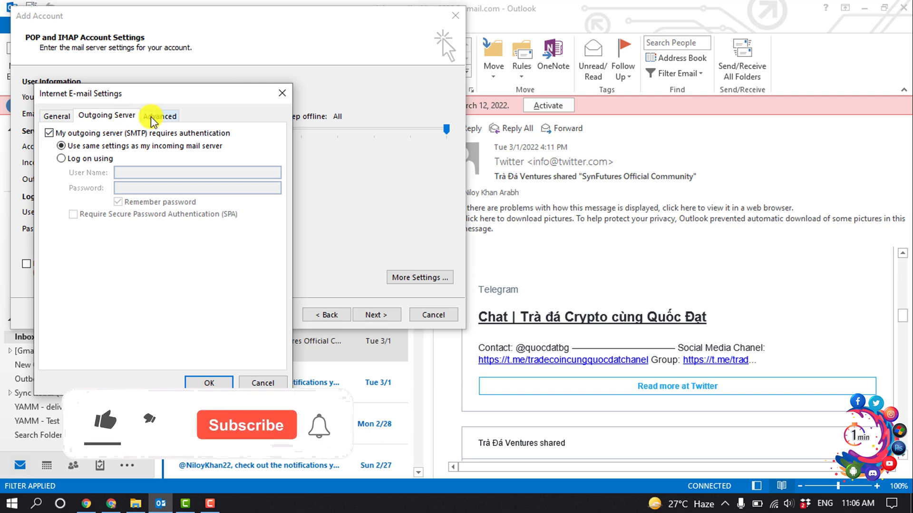
pyautogui.click(166, 117)
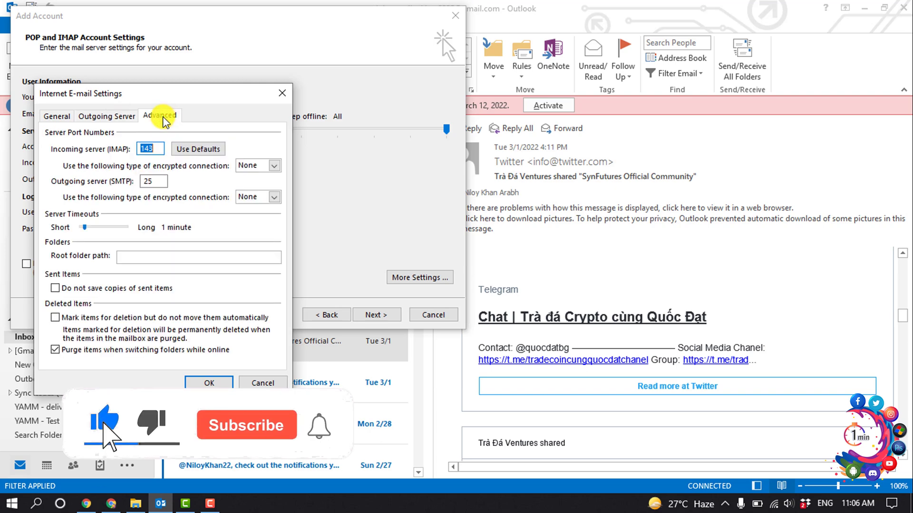
# Set both incoming and outgoing server encryption to SSL
pyautogui.moveTo(173, 99); pyautogui.dragTo(220, 92)
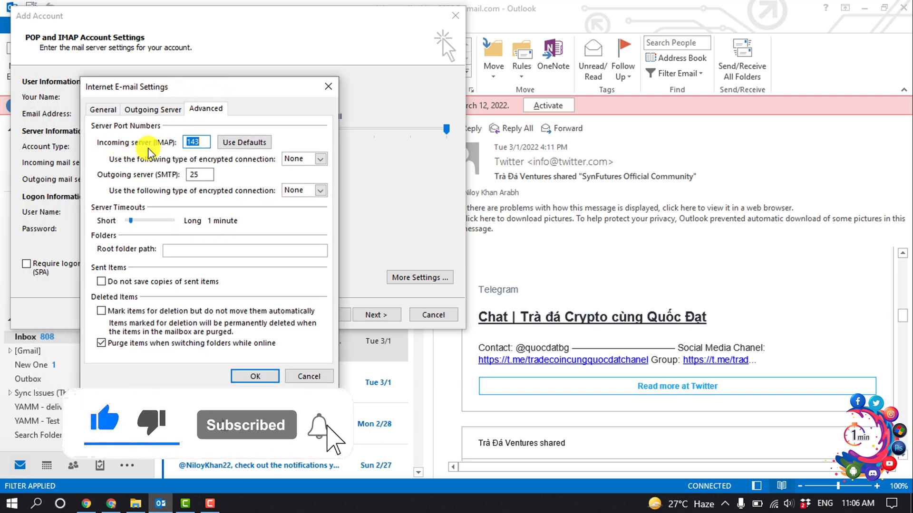
pyautogui.click(320, 159)
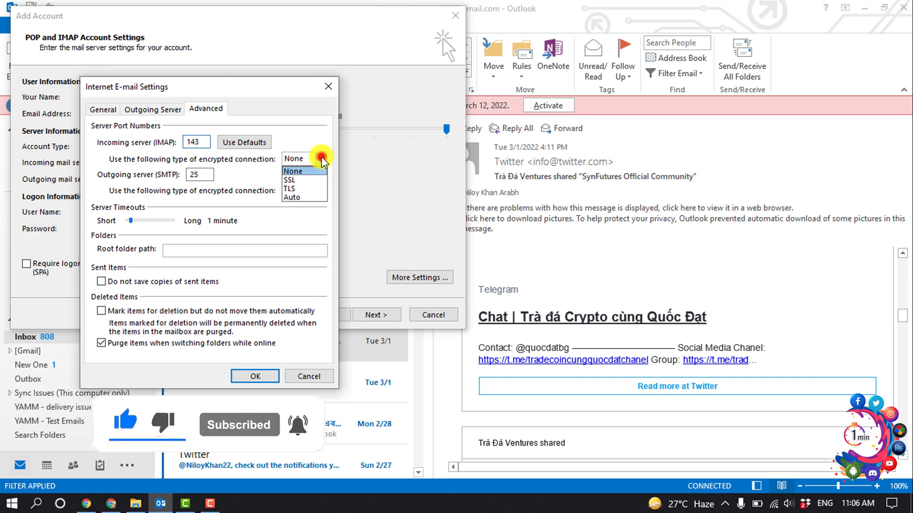
pyautogui.click(298, 179)
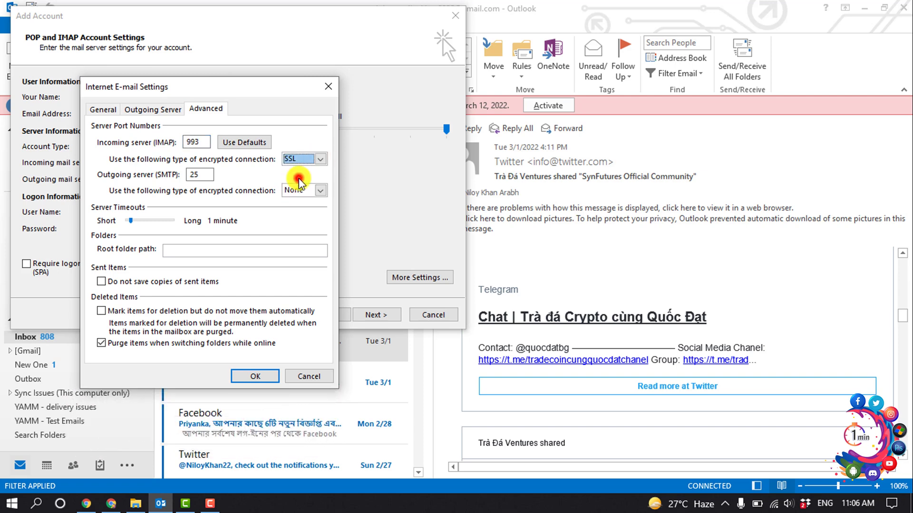
pyautogui.click(320, 191)
pyautogui.click(294, 211)
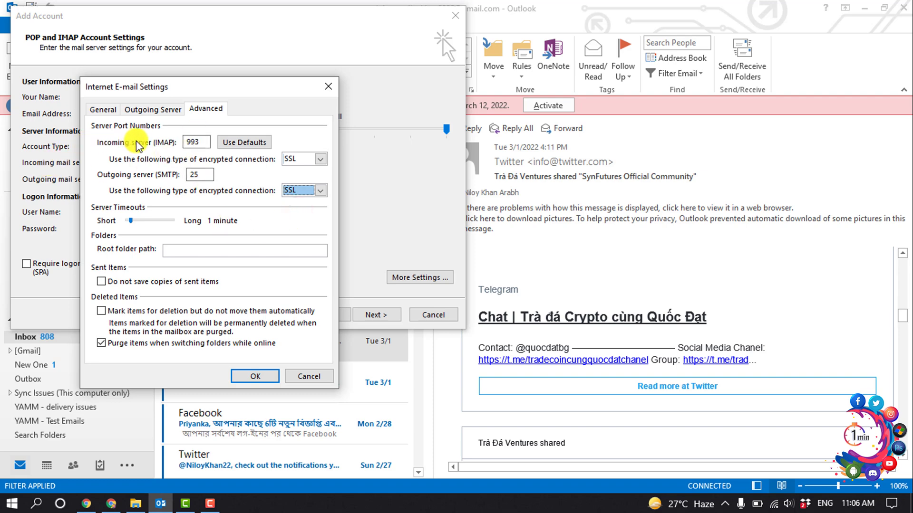
# Copy port 465 from Gmail Help and paste it as the outgoing SMTP port
pyautogui.click(110, 503)
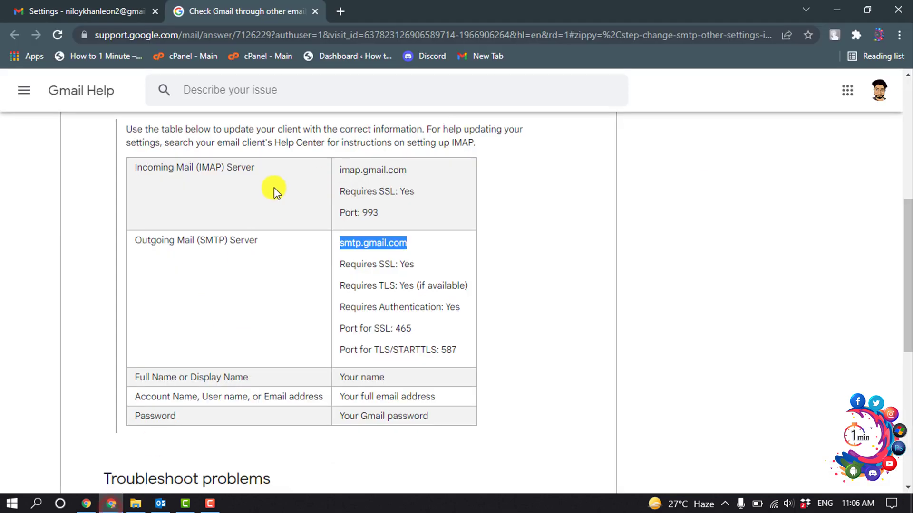
pyautogui.doubleClick(368, 213)
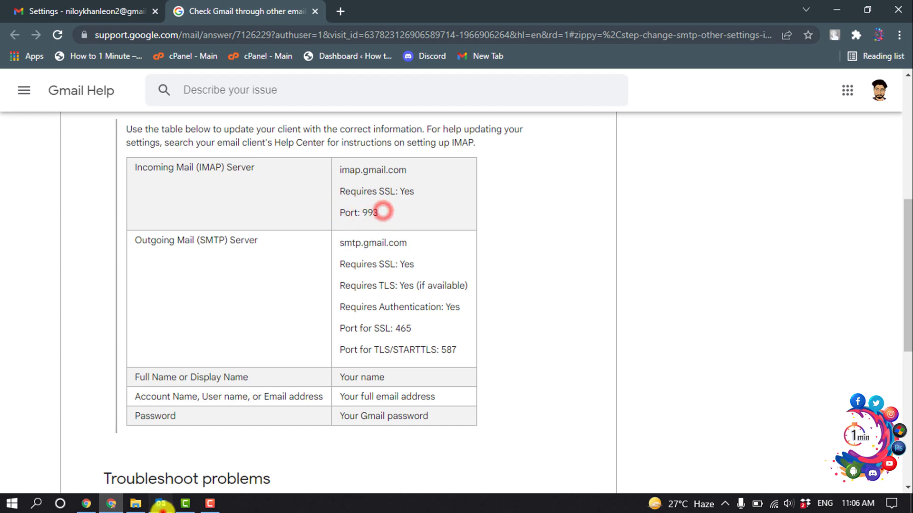
pyautogui.click(161, 504)
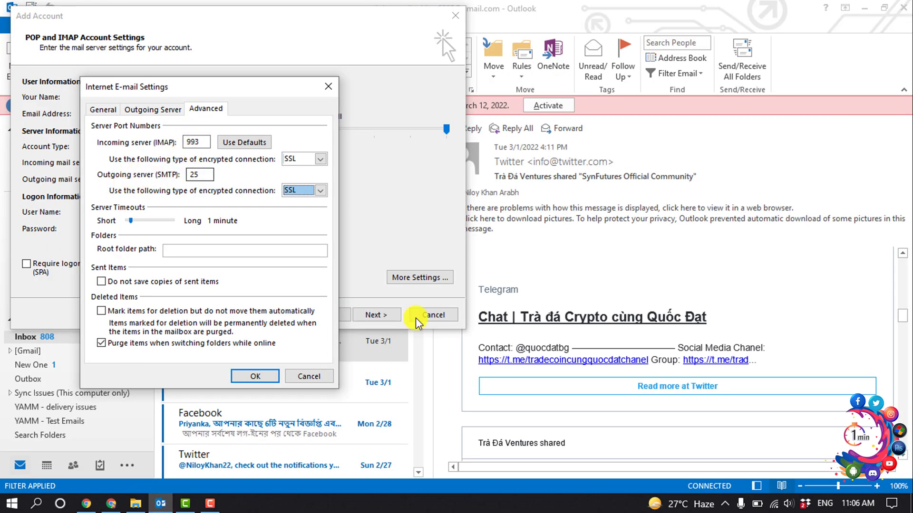
pyautogui.click(121, 506)
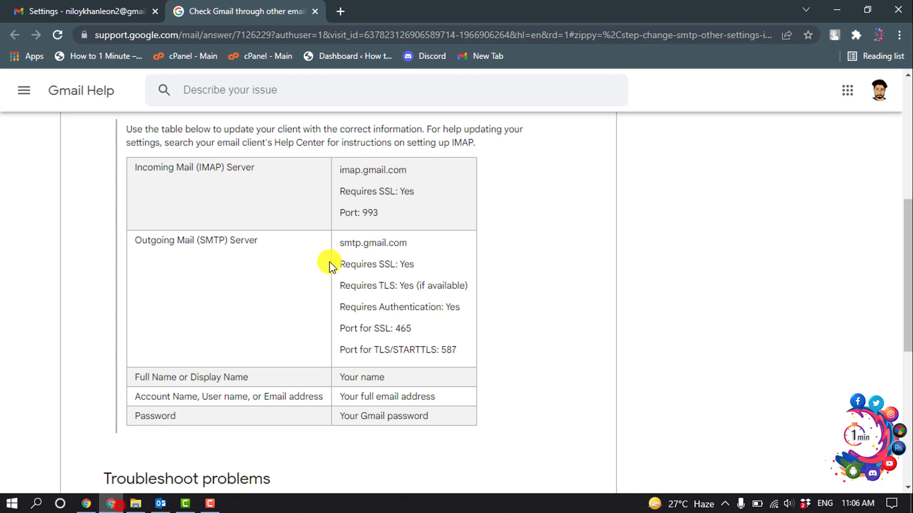
pyautogui.rightClick(401, 329)
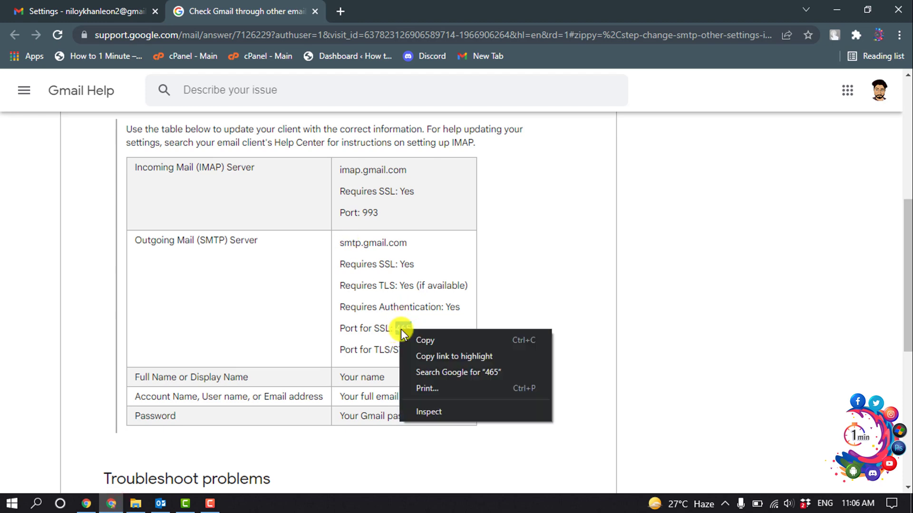
pyautogui.click(418, 345)
pyautogui.click(161, 504)
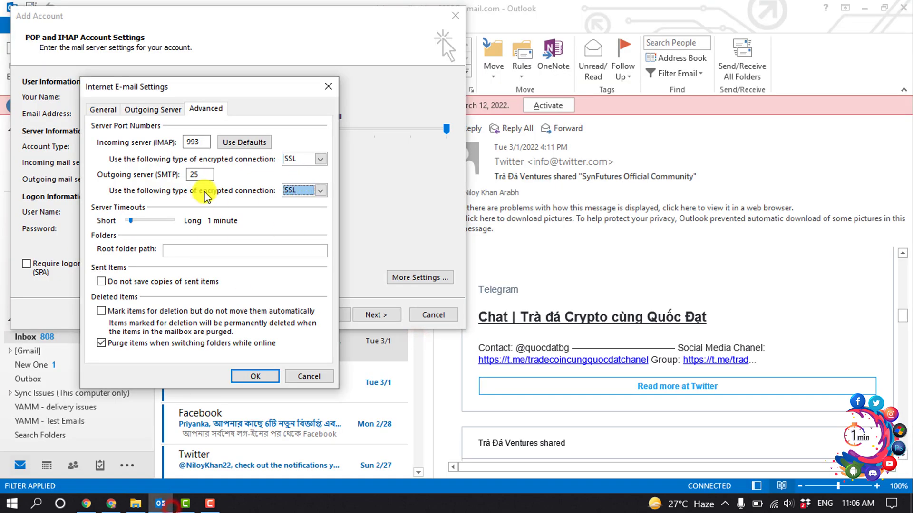
pyautogui.click(193, 175)
pyautogui.rightClick(192, 175)
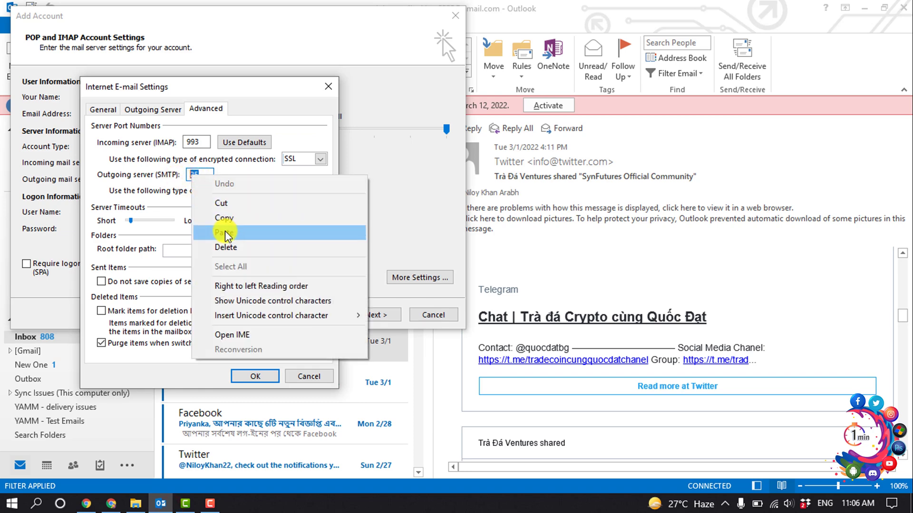
pyautogui.click(223, 230)
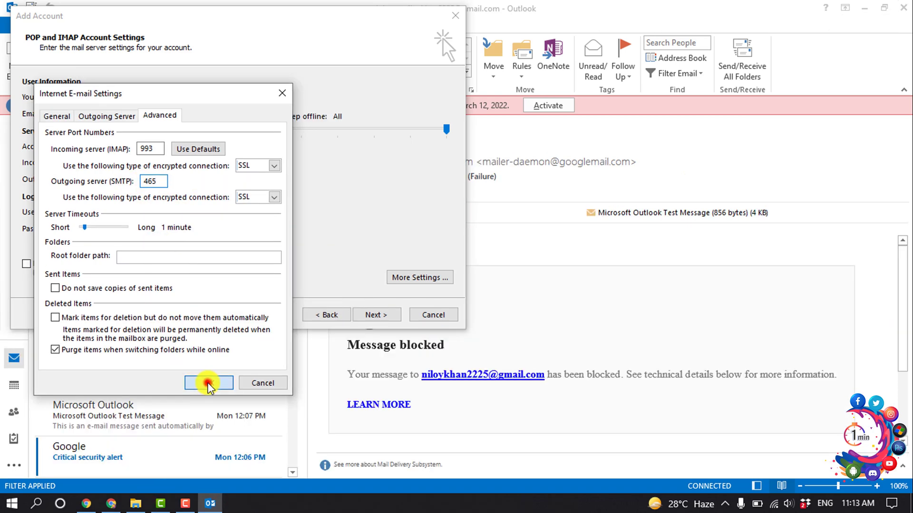
# Confirm the extra settings, run Test Account Settings, and close it after both tests pass
pyautogui.click(208, 386)
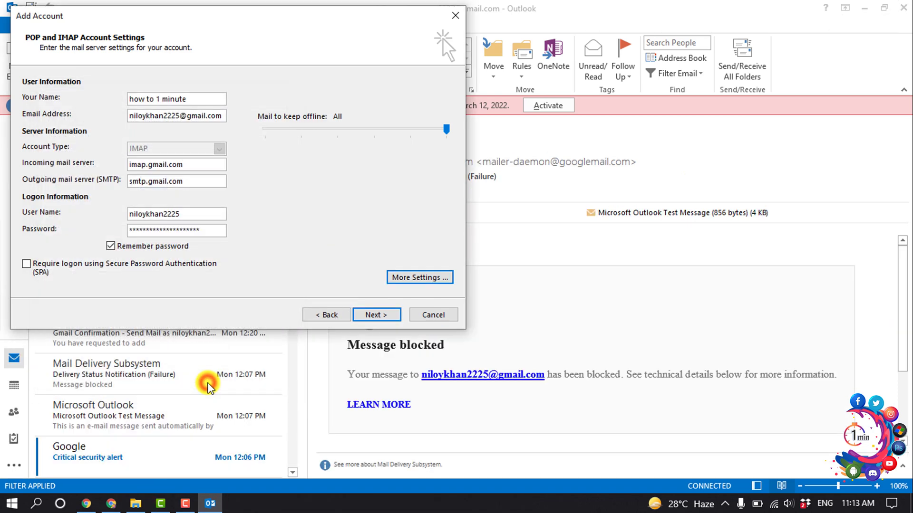
pyautogui.click(384, 320)
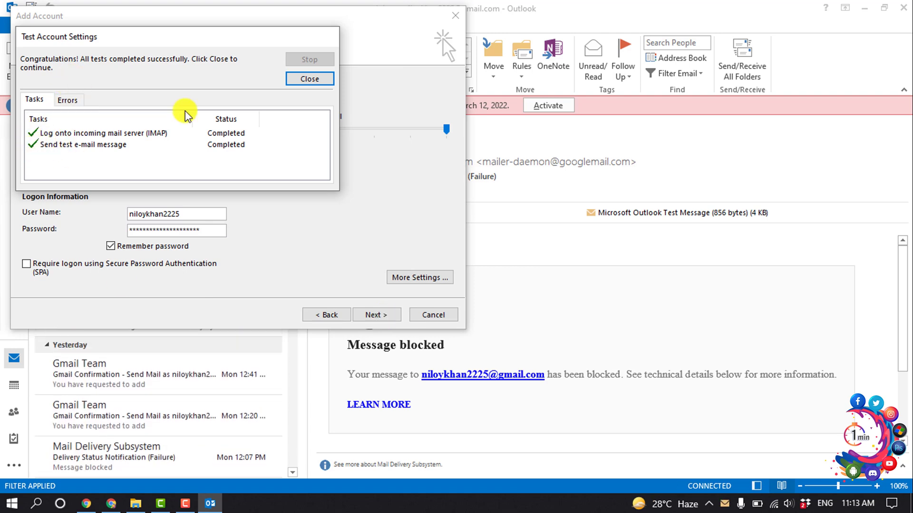
pyautogui.click(312, 79)
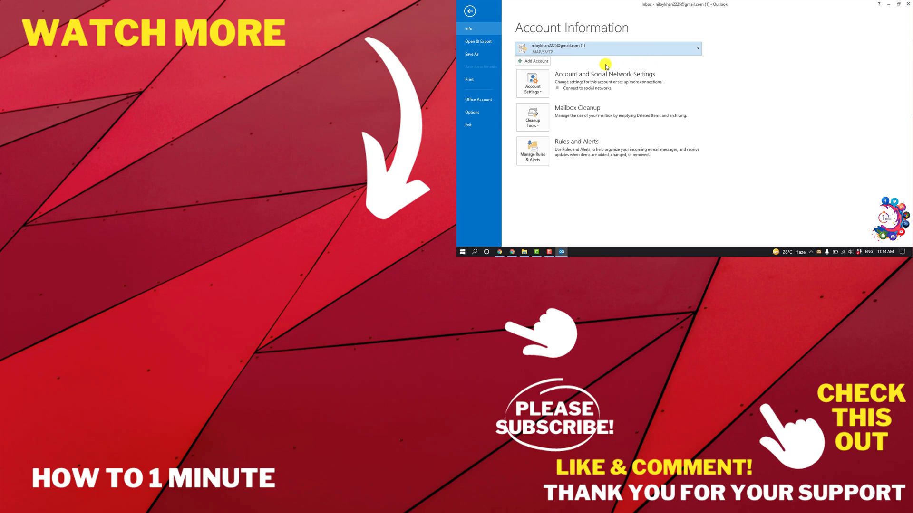
# Minimize the Outlook window with its title-bar button
pyautogui.click(883, 5)
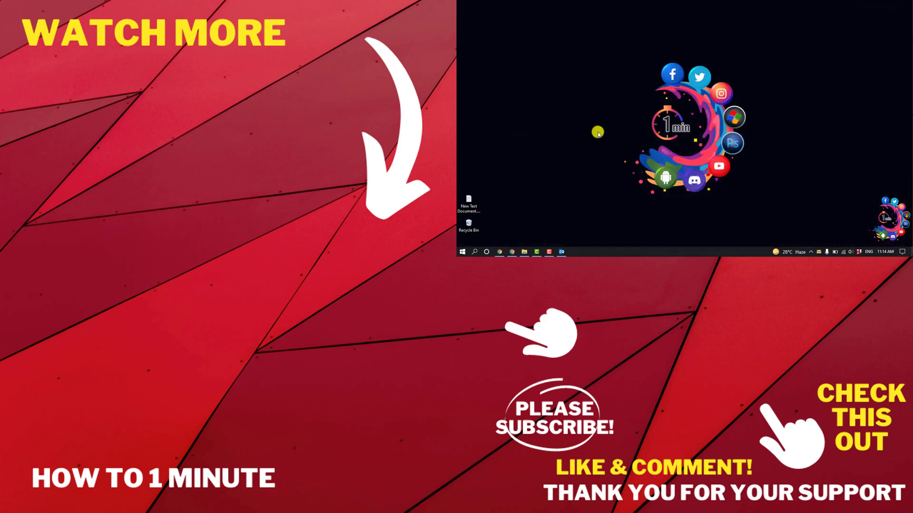